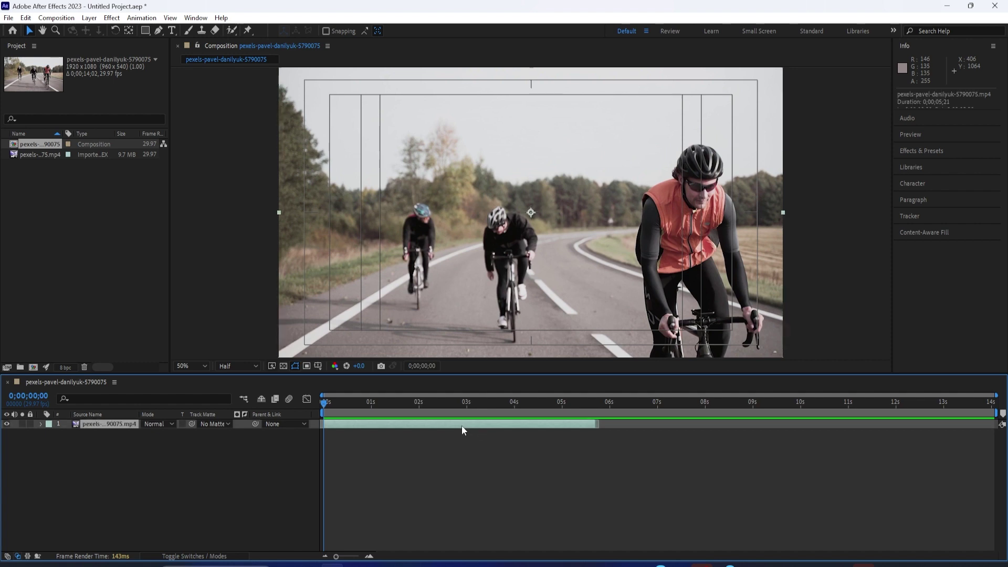
Step: Show the Content-Aware Fill controls in the workspace
{"action": "left_click", "coordinate": [194, 21]}
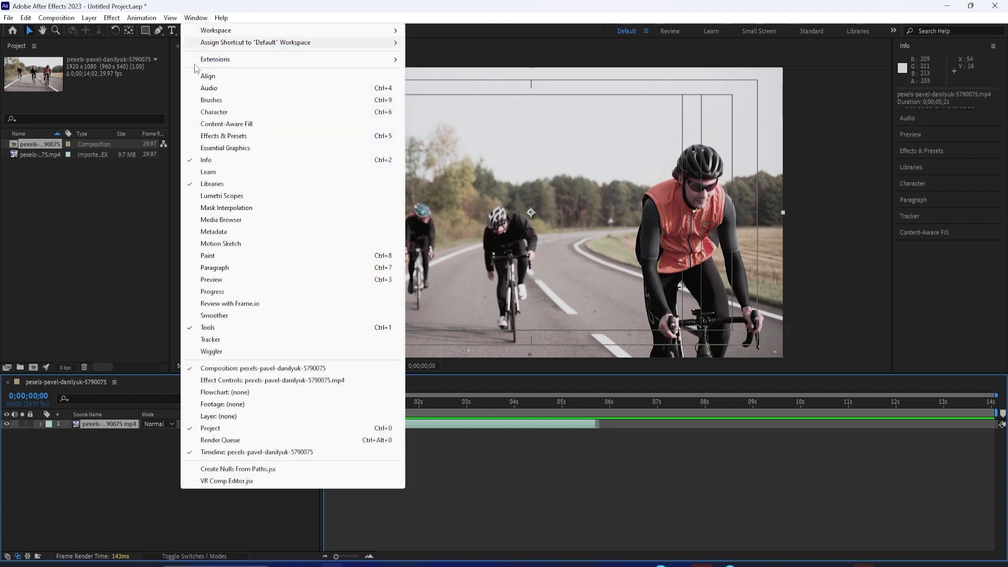
{"action": "left_click", "coordinate": [227, 125]}
{"action": "left_click", "coordinate": [945, 285]}
{"action": "left_click", "coordinate": [963, 278]}
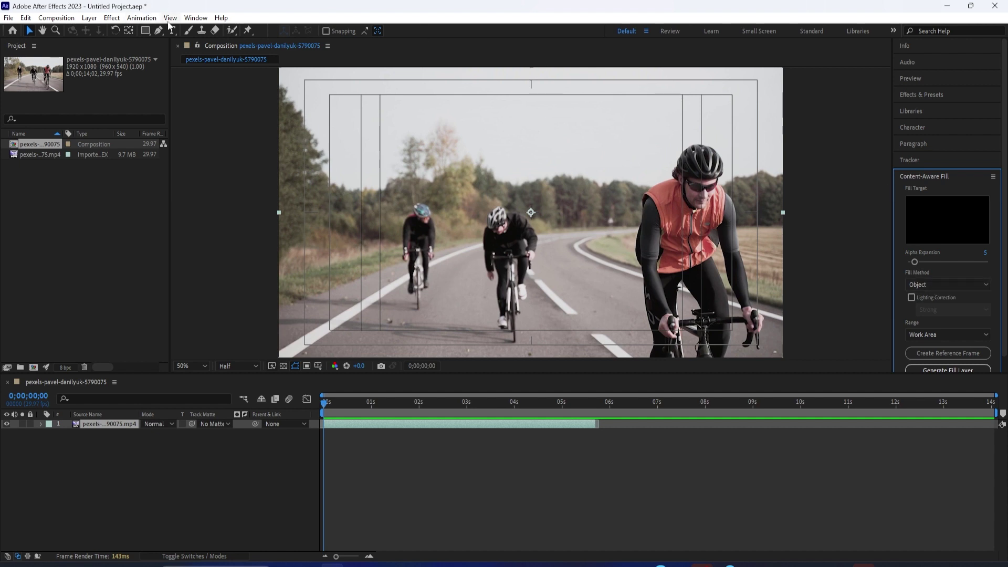
Step: Add the Tracker controls to the workspace and expand them
{"action": "left_click", "coordinate": [195, 17]}
{"action": "left_click", "coordinate": [208, 339]}
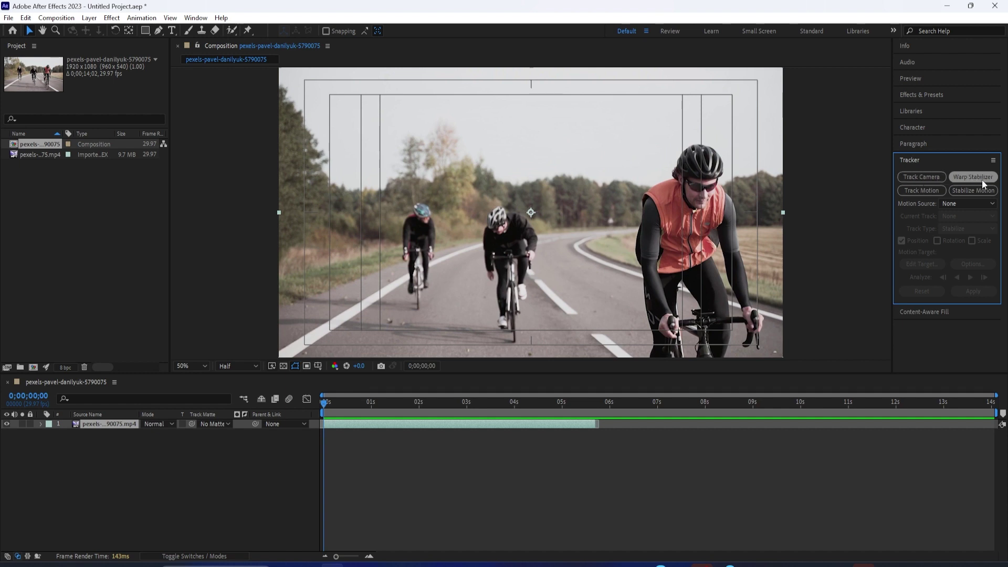
{"action": "left_click", "coordinate": [966, 203]}
{"action": "left_click", "coordinate": [966, 204]}
{"action": "left_click", "coordinate": [924, 312]}
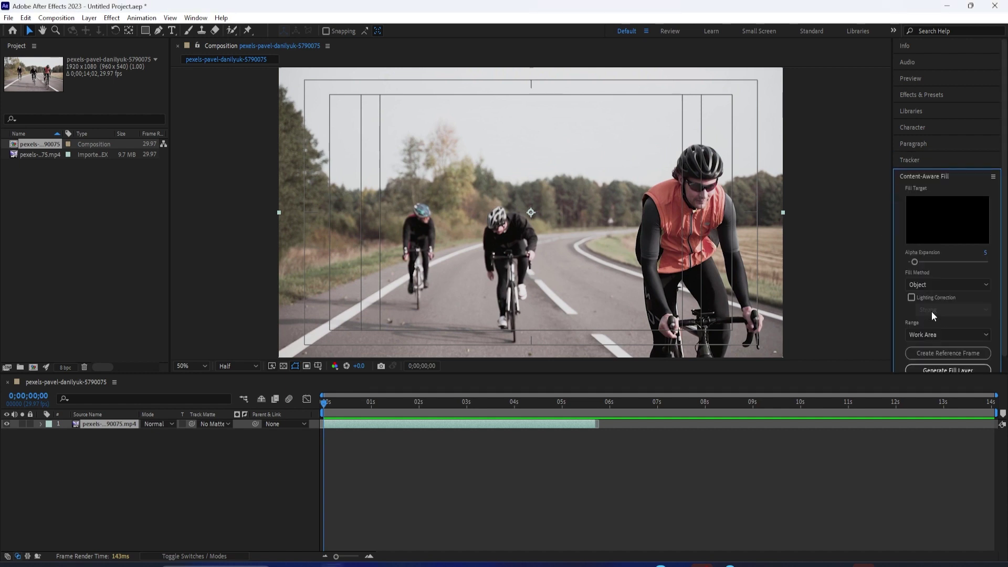
{"action": "left_click", "coordinate": [912, 161]}
Step: Draw a closed mask with the Pen tool loosely around the farthest cyclist on the pexels footage layer at 0;00;00;00
{"action": "left_click", "coordinate": [161, 32]}
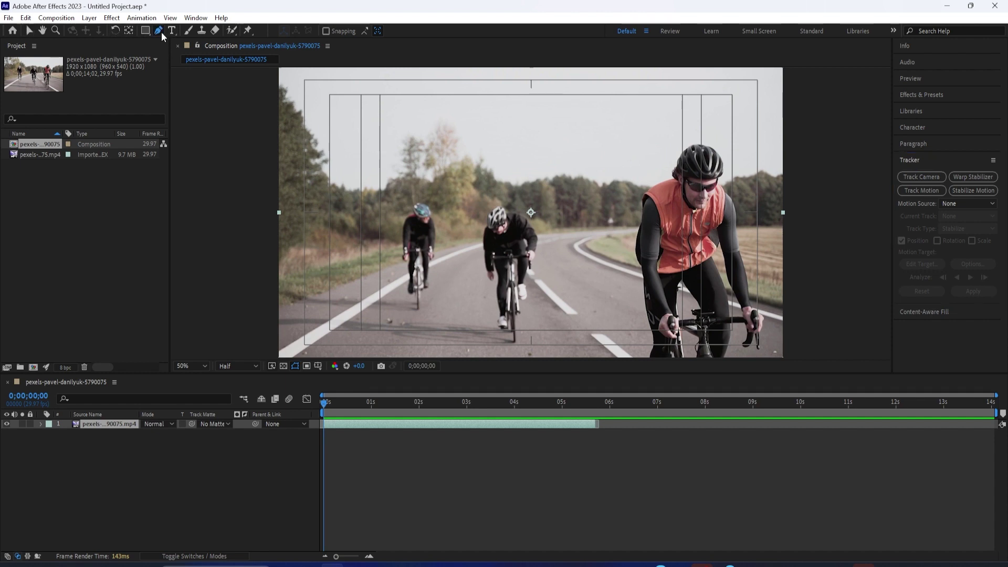
{"action": "left_click", "coordinate": [99, 424]}
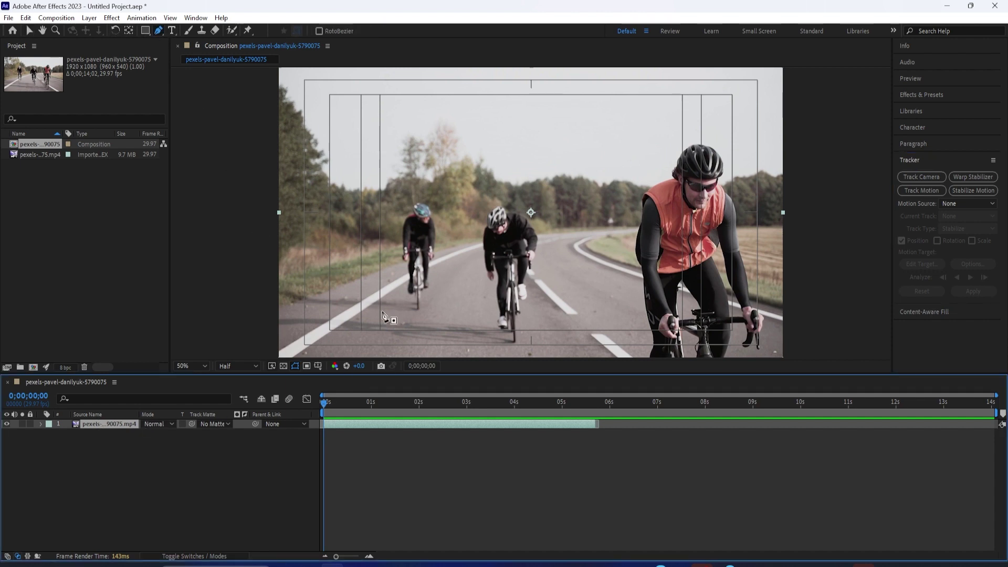
{"action": "left_click", "coordinate": [401, 297]}
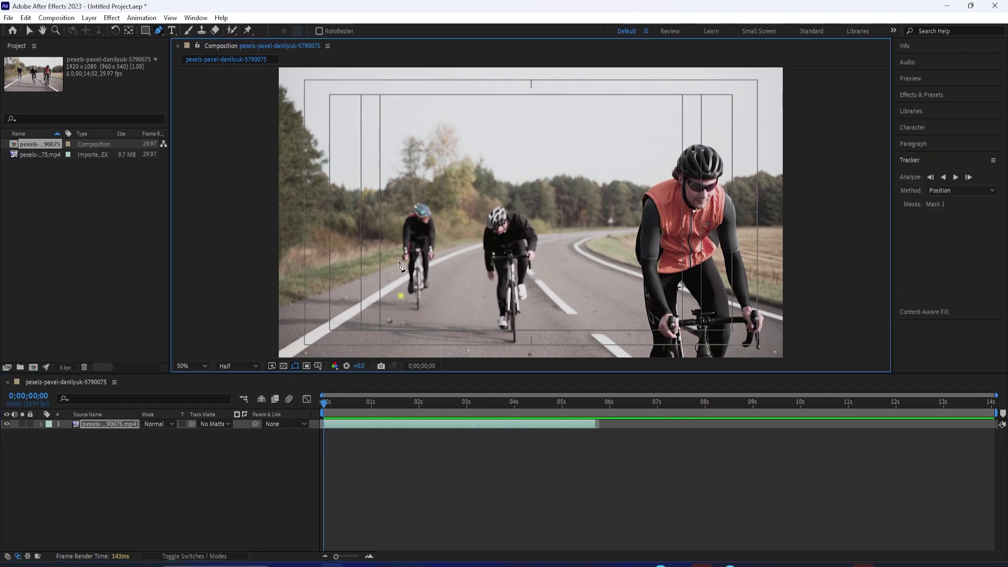
{"action": "left_click", "coordinate": [397, 233]}
{"action": "left_click", "coordinate": [399, 224]}
{"action": "left_click", "coordinate": [395, 212]}
{"action": "left_click", "coordinate": [404, 202]}
{"action": "left_click", "coordinate": [414, 192]}
{"action": "left_click", "coordinate": [424, 191]}
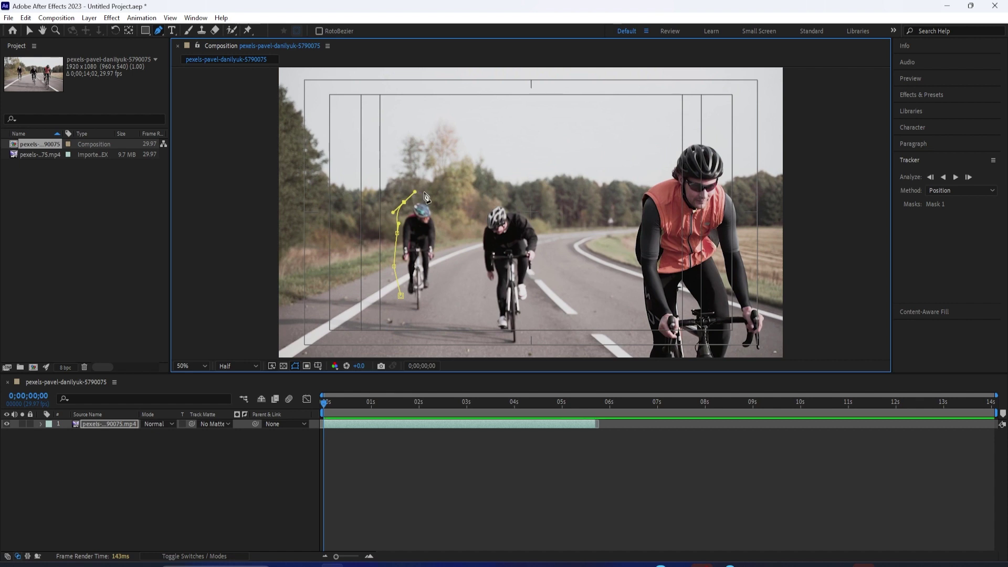
{"action": "left_click", "coordinate": [434, 199]}
{"action": "left_click", "coordinate": [442, 207]}
{"action": "left_click", "coordinate": [442, 213]}
{"action": "left_click", "coordinate": [451, 225]}
{"action": "left_click", "coordinate": [448, 248]}
{"action": "left_click", "coordinate": [445, 271]}
{"action": "key", "text": "ctrl+z"}
{"action": "key", "text": "ctrl+z"}
{"action": "key", "text": "ctrl+z"}
{"action": "left_click", "coordinate": [442, 238]}
{"action": "left_click", "coordinate": [437, 270]}
{"action": "left_click", "coordinate": [436, 296]}
{"action": "left_click", "coordinate": [433, 304]}
{"action": "left_click", "coordinate": [434, 321]}
{"action": "left_click", "coordinate": [424, 318]}
{"action": "left_click", "coordinate": [415, 315]}
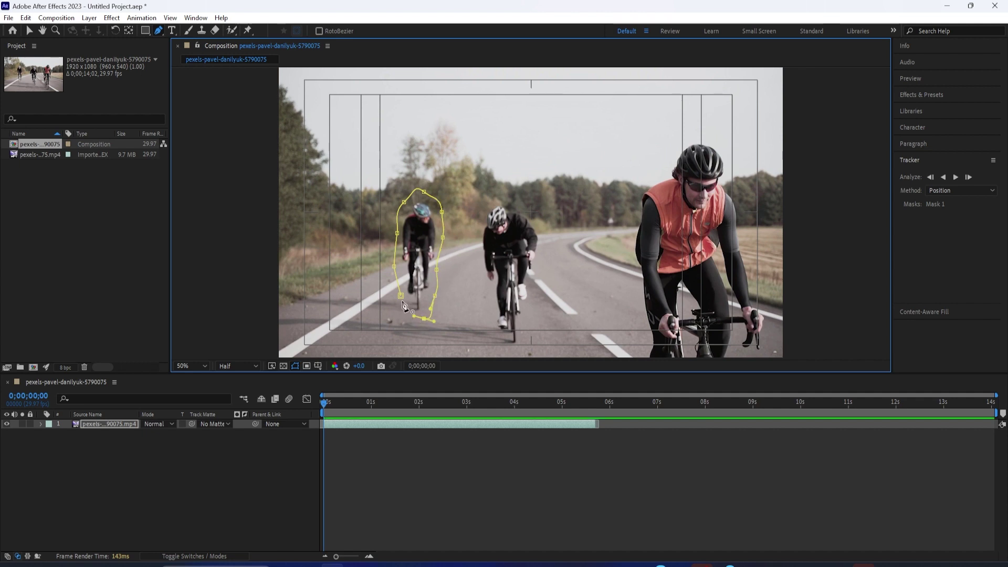
{"action": "key", "text": "ctrl+z"}
{"action": "left_click", "coordinate": [401, 297]}
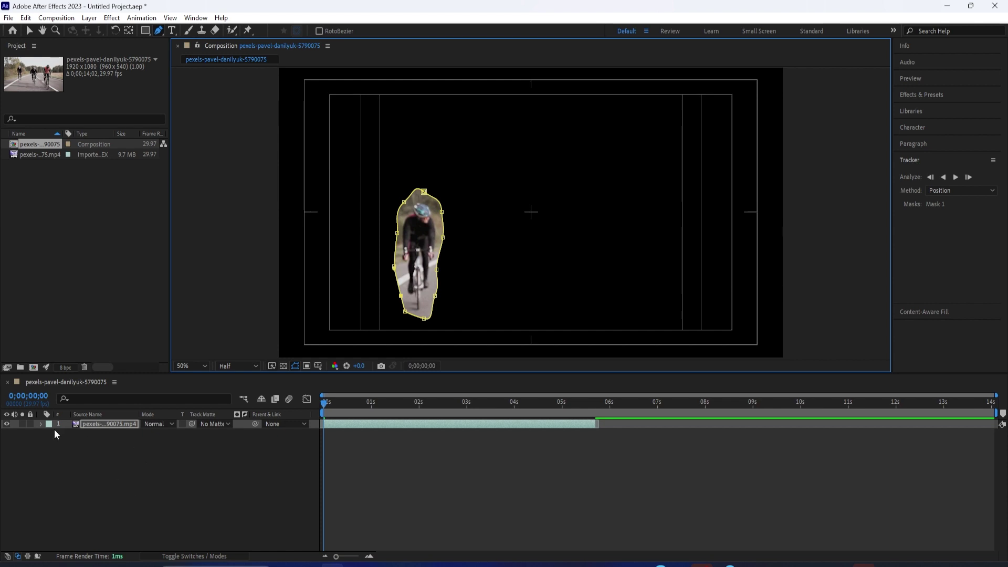
Step: Expand the footage layer's masks and set Mask 1's mode to None
{"action": "left_click", "coordinate": [41, 425]}
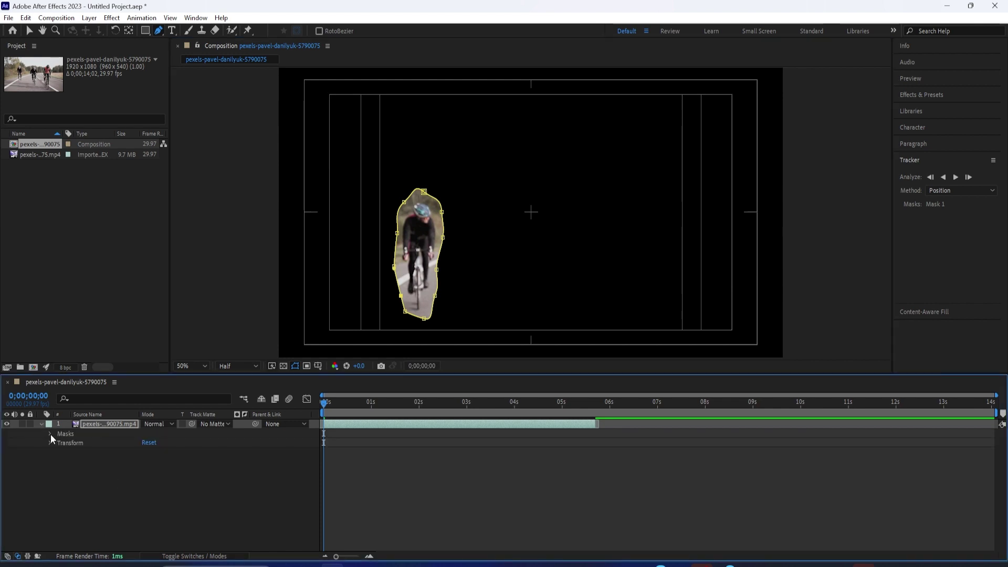
{"action": "left_click", "coordinate": [50, 435]}
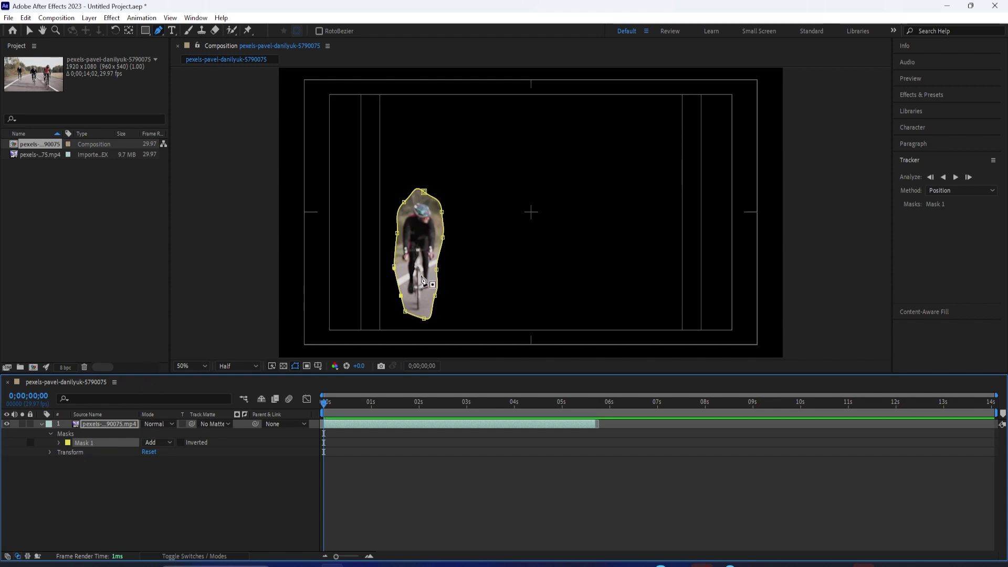
{"action": "left_click", "coordinate": [401, 295]}
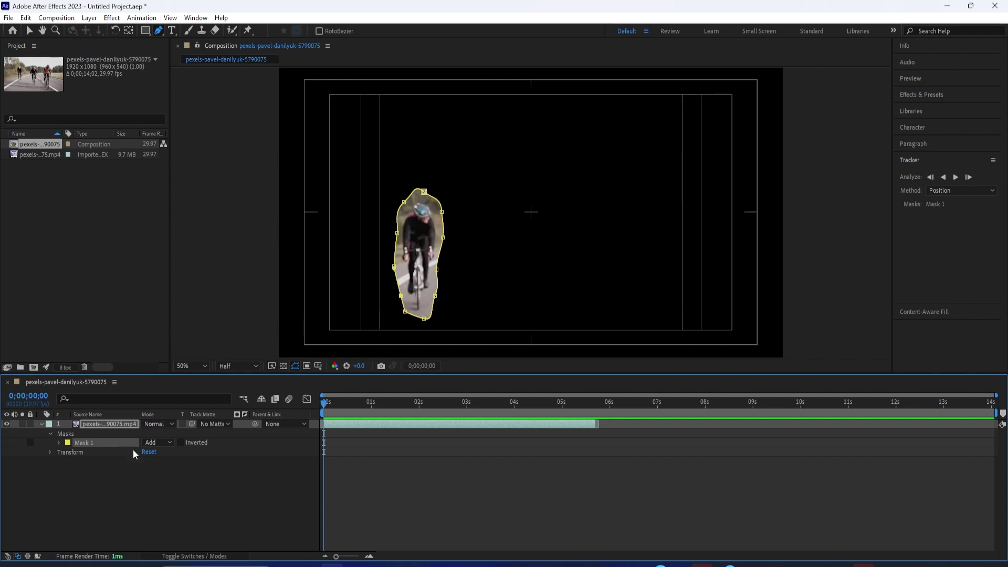
{"action": "left_click", "coordinate": [172, 444]}
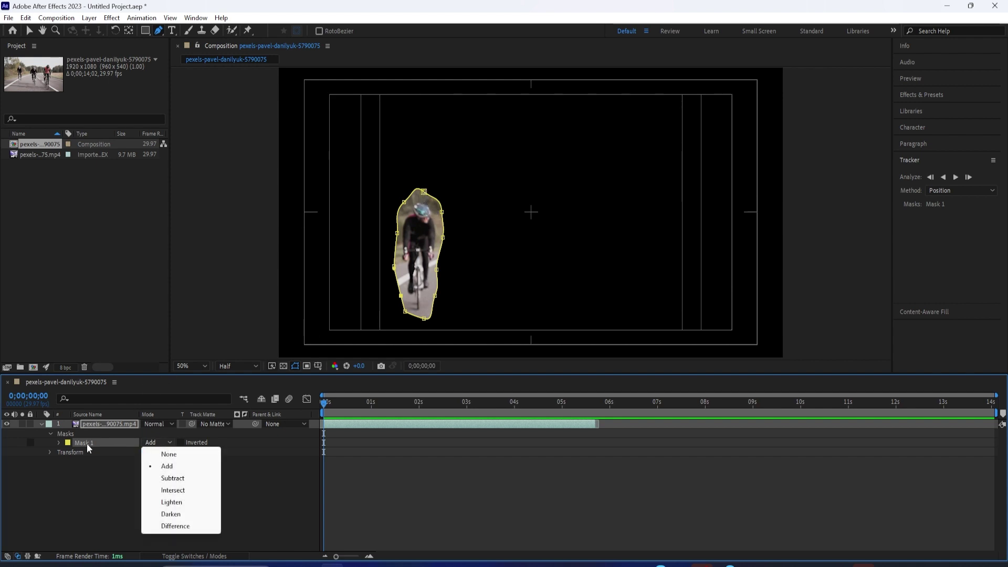
{"action": "left_click", "coordinate": [167, 455]}
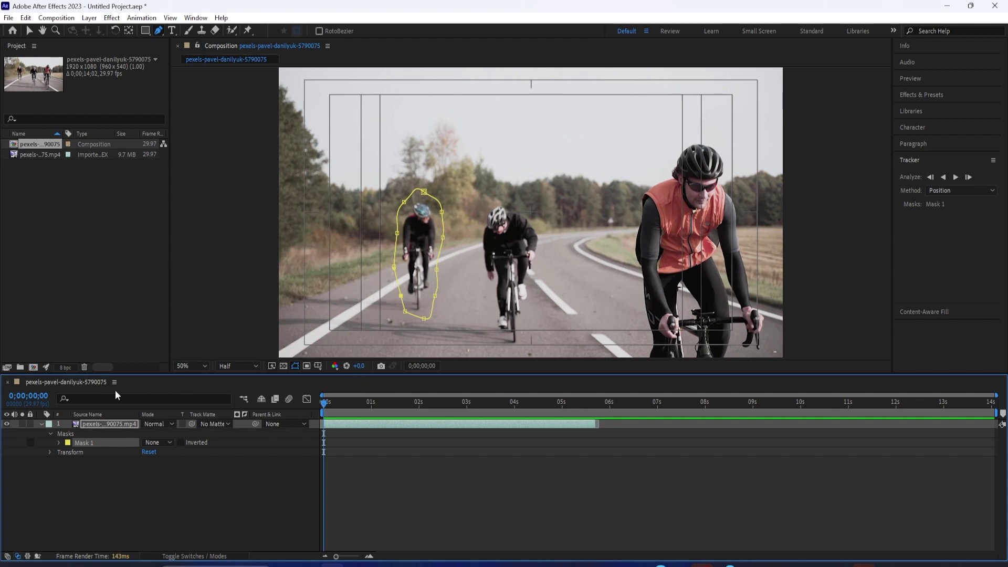
Step: Switch to the Selection tool and select Mask 1 on the footage layer for tracking
{"action": "left_click", "coordinate": [29, 31]}
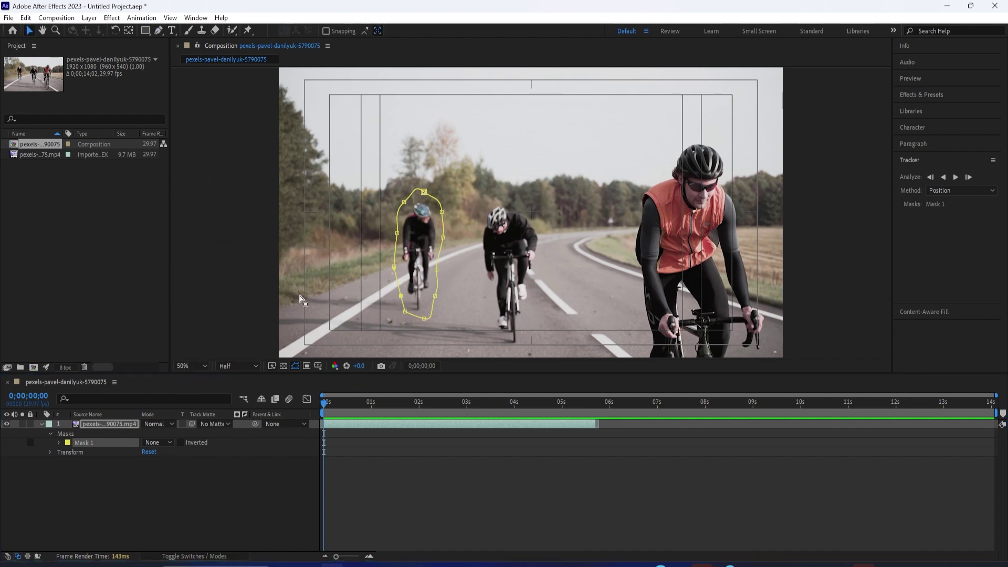
{"action": "left_click", "coordinate": [93, 423]}
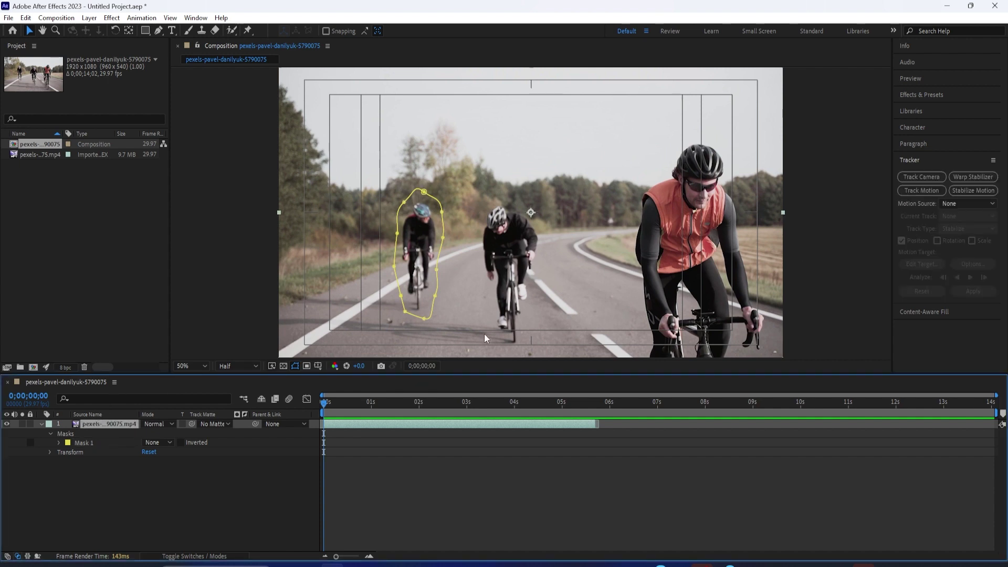
{"action": "left_click", "coordinate": [84, 443]}
Step: Try the Position & Rotation and the Position, Scale & Rotation tracking methods for Mask 1, returning to Position
{"action": "left_click", "coordinate": [953, 191]}
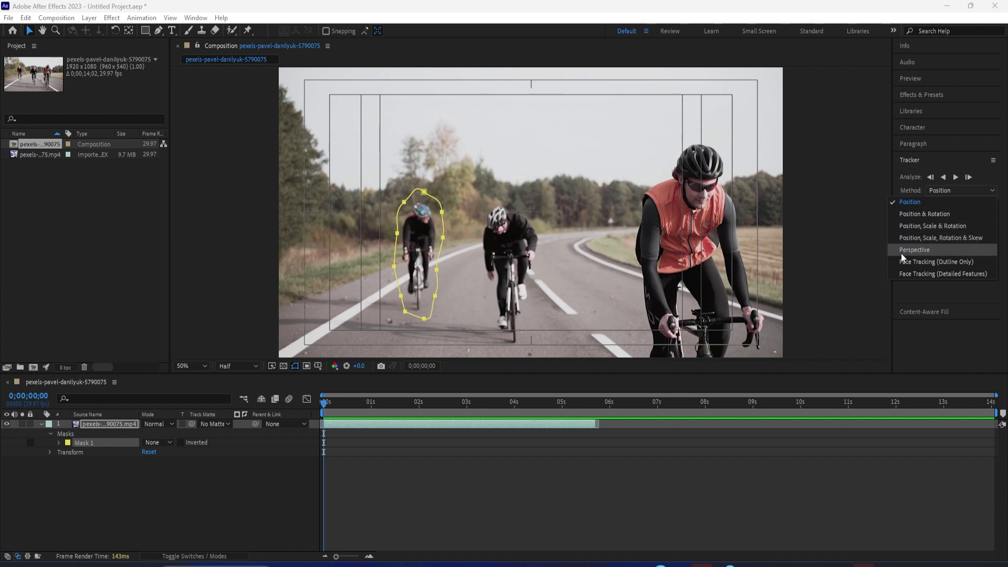
{"action": "left_click", "coordinate": [929, 216]}
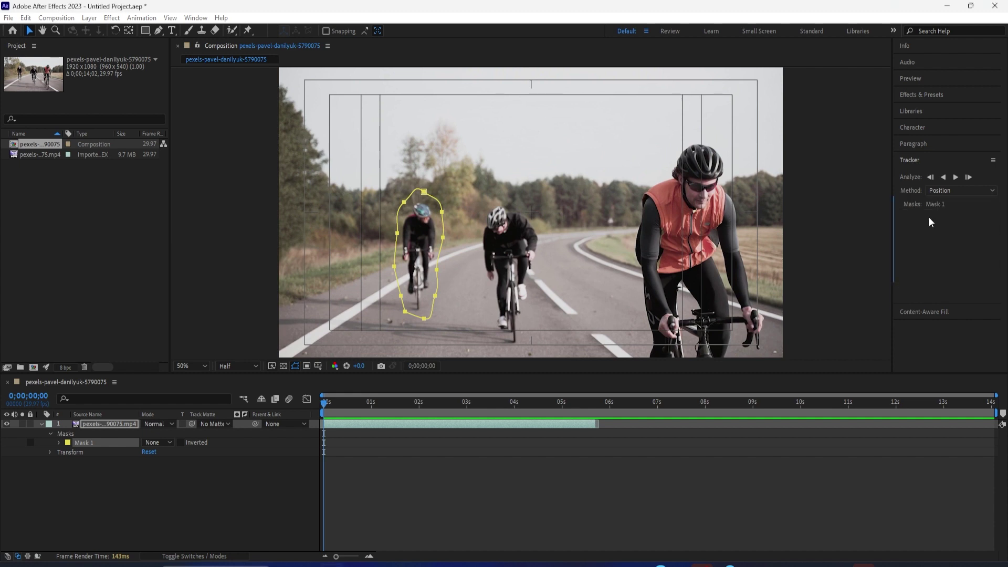
{"action": "left_click", "coordinate": [946, 192]}
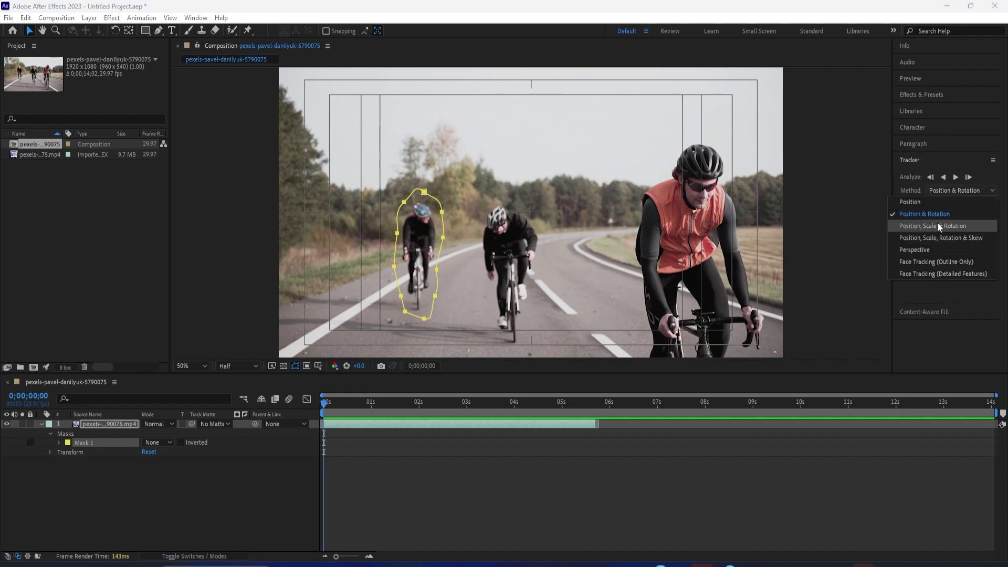
{"action": "left_click", "coordinate": [920, 227]}
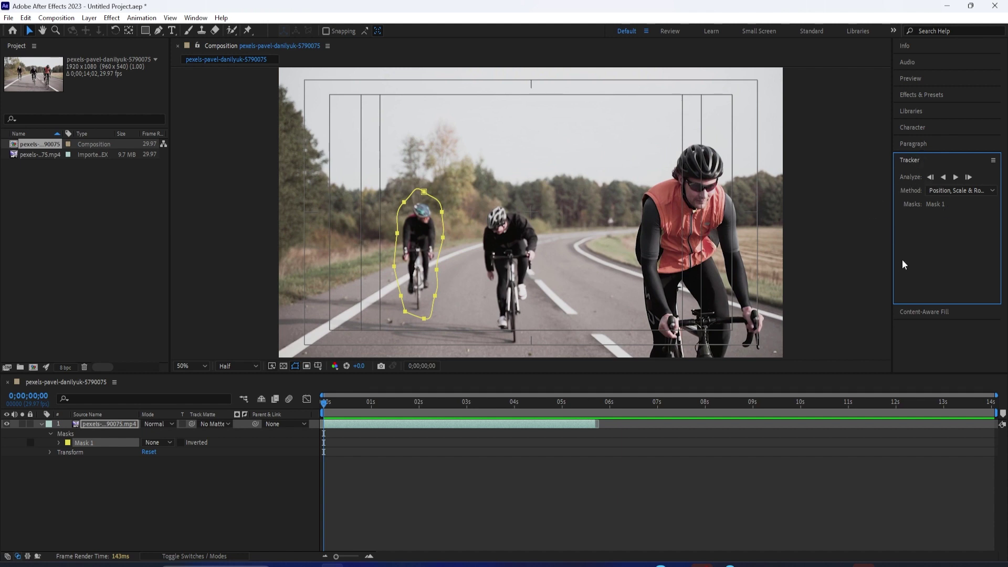
{"action": "left_click", "coordinate": [940, 190]}
{"action": "left_click", "coordinate": [939, 206]}
Step: Track Mask 1 forward through the clip using the Position method
{"action": "left_click", "coordinate": [940, 191]}
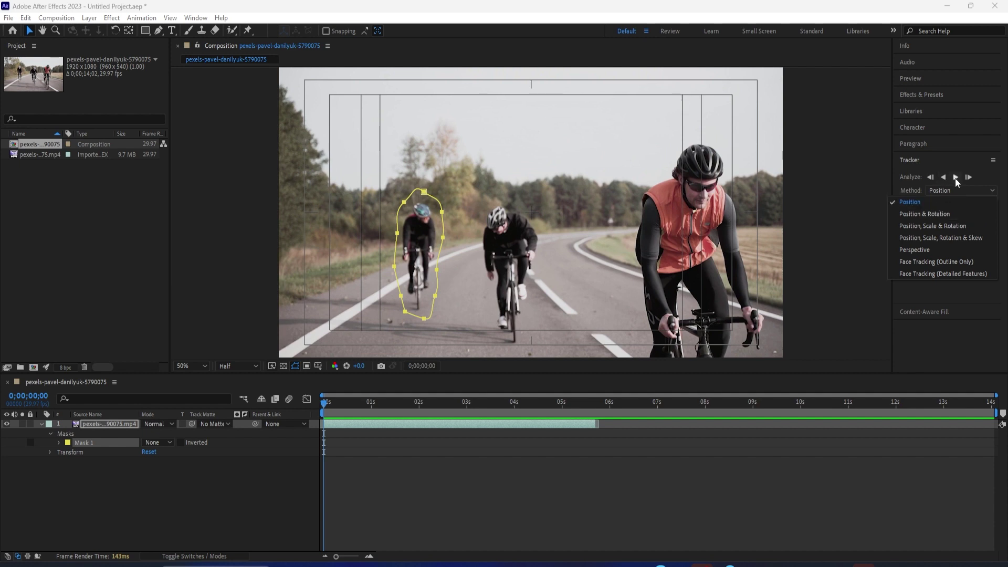
{"action": "left_click", "coordinate": [956, 178]}
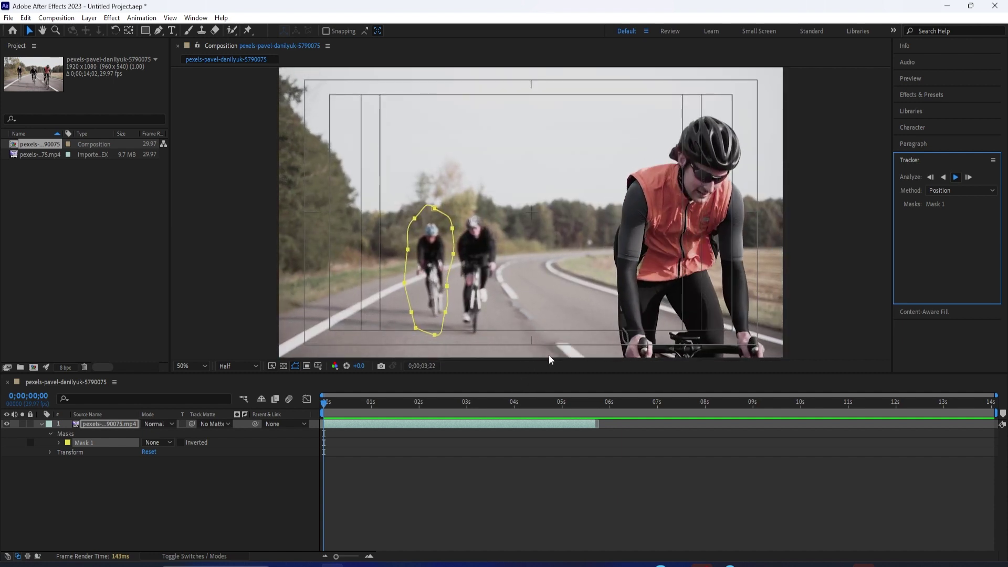
{"action": "mouse_move", "coordinate": [702, 564]}
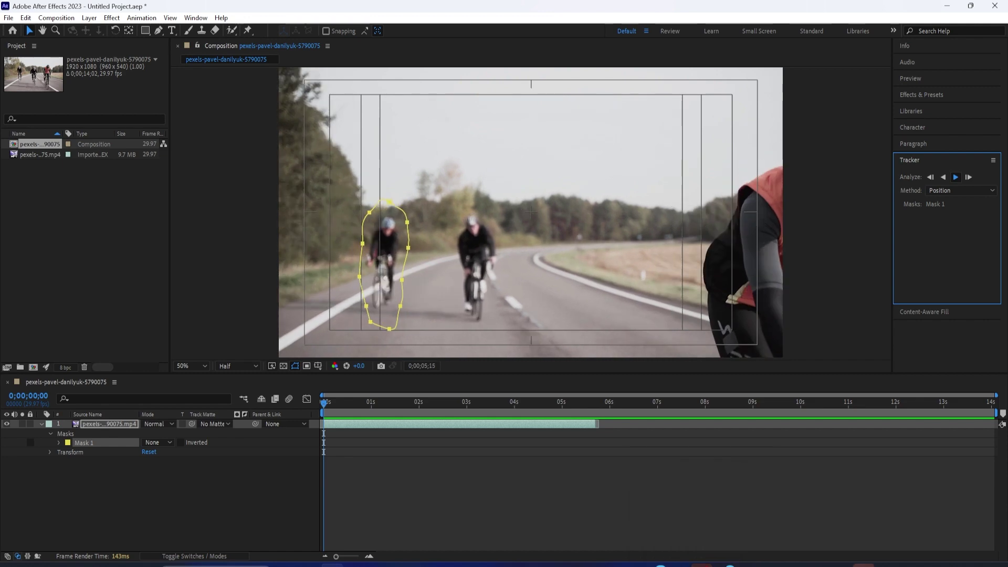
Step: Widen Mask 1's edge facing the middle cyclist at 0;00;02;06 and track the mask forward again from there
{"action": "left_click_drag", "start_coordinate": [528, 403], "coordinate": [428, 423]}
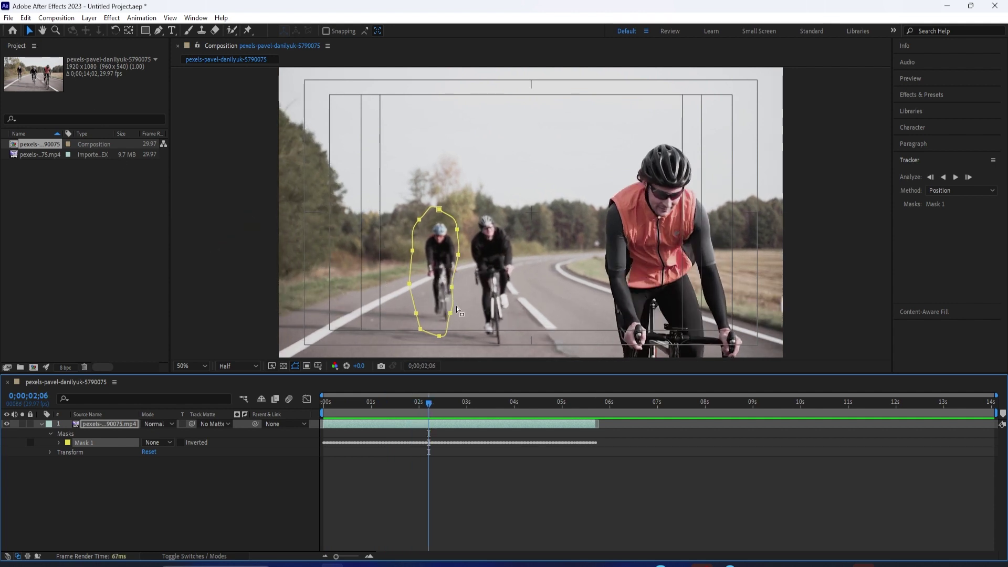
{"action": "left_click", "coordinate": [97, 440]}
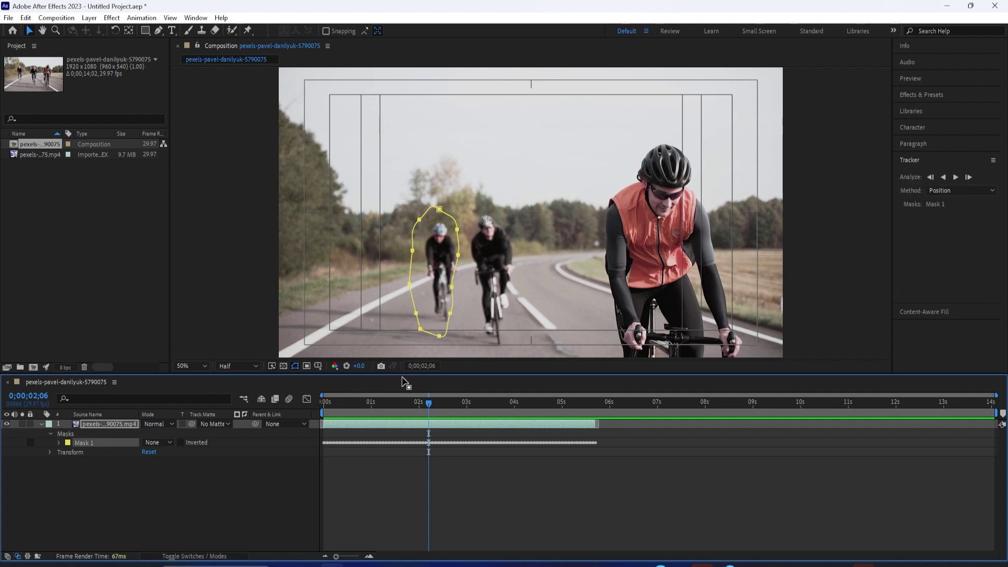
{"action": "left_click_drag", "start_coordinate": [471, 297], "coordinate": [455, 279]}
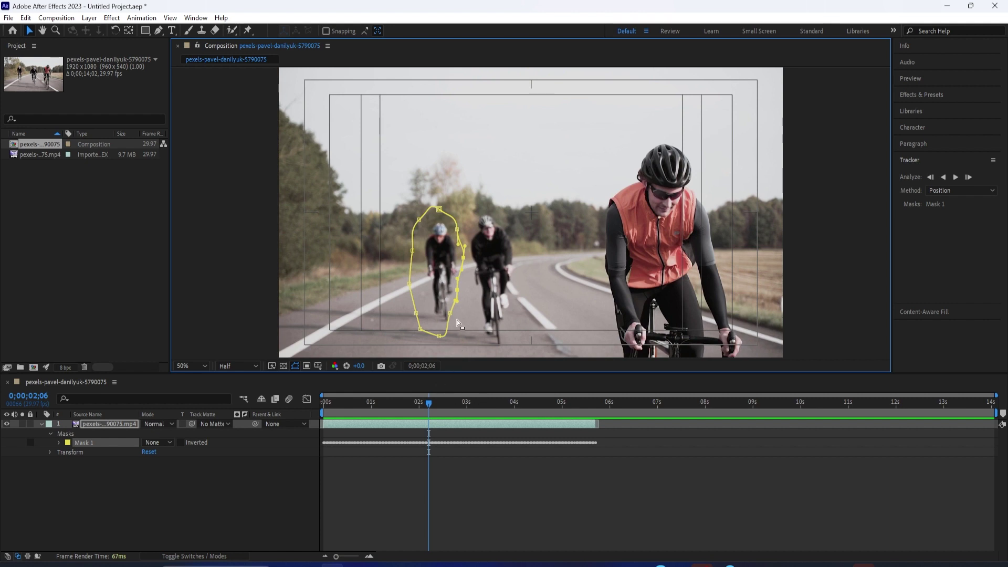
{"action": "left_click_drag", "start_coordinate": [449, 317], "coordinate": [455, 324]}
{"action": "left_click", "coordinate": [955, 181]}
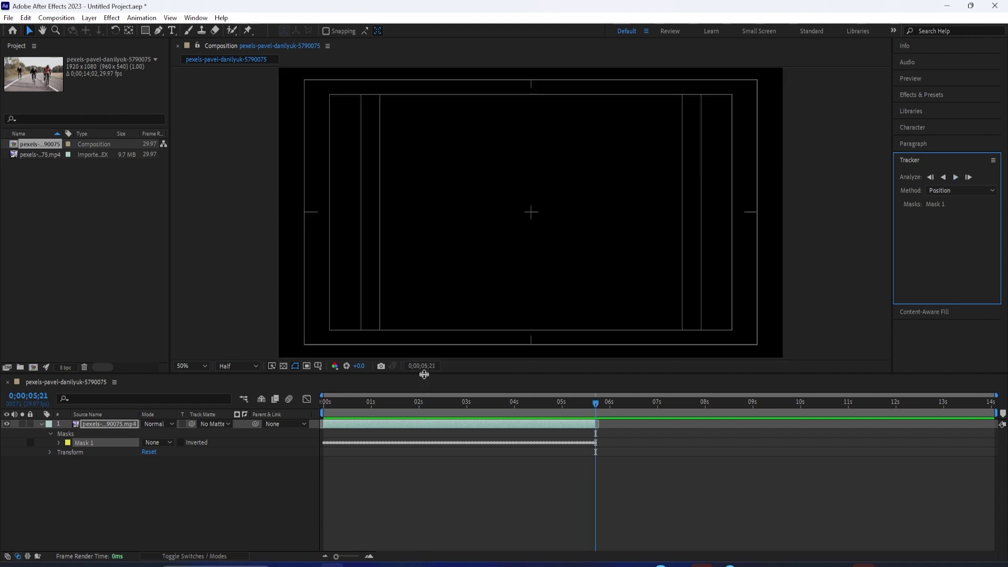
Step: Preview the clip from 0;00;01;23 and return the playhead to the start of the composition
{"action": "left_click_drag", "start_coordinate": [599, 402], "coordinate": [410, 404]}
{"action": "key", "text": "space"}
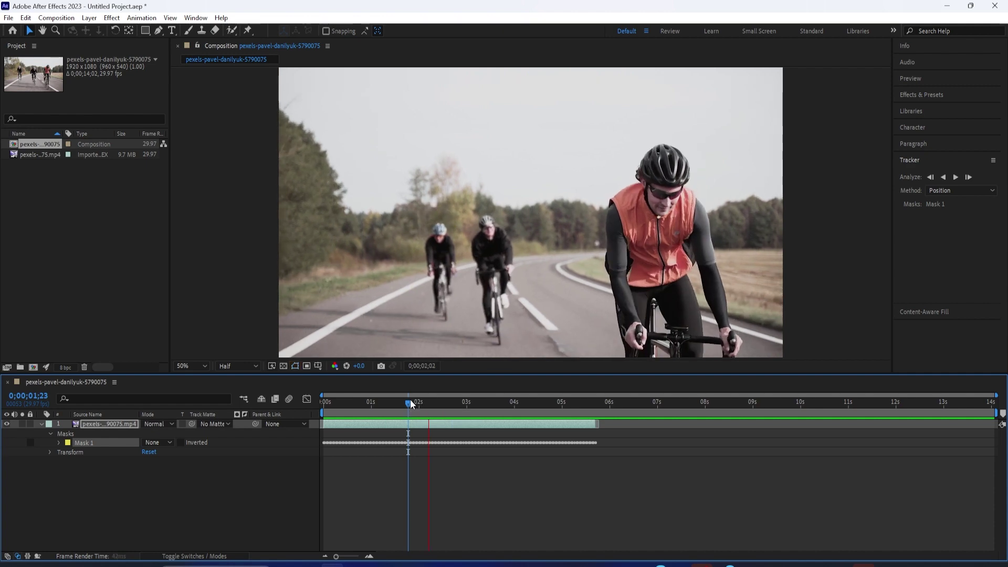
{"action": "left_click_drag", "start_coordinate": [411, 403], "coordinate": [313, 421]}
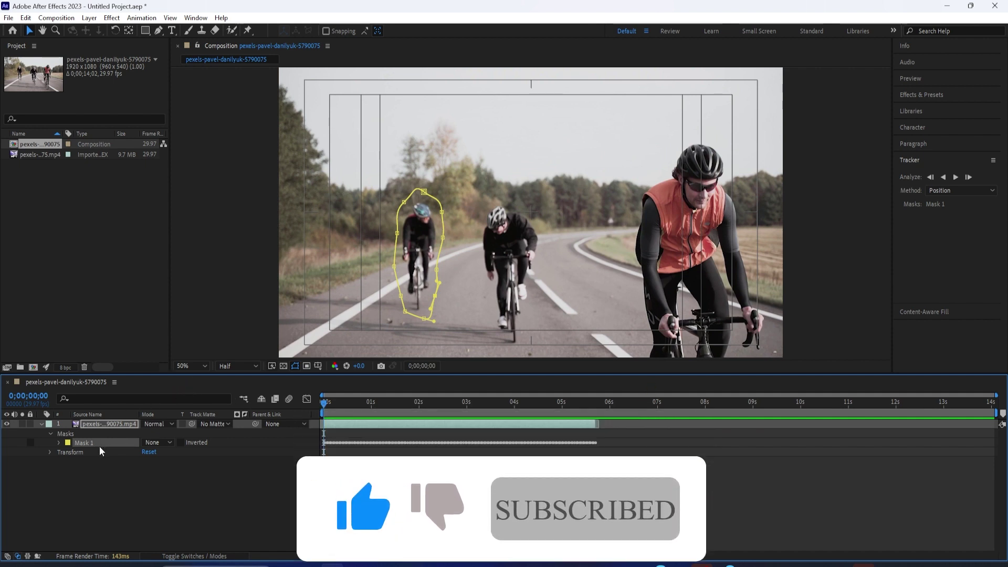
Step: Expand Mask 1's properties and set its mode to Subtract
{"action": "left_click", "coordinate": [58, 443]}
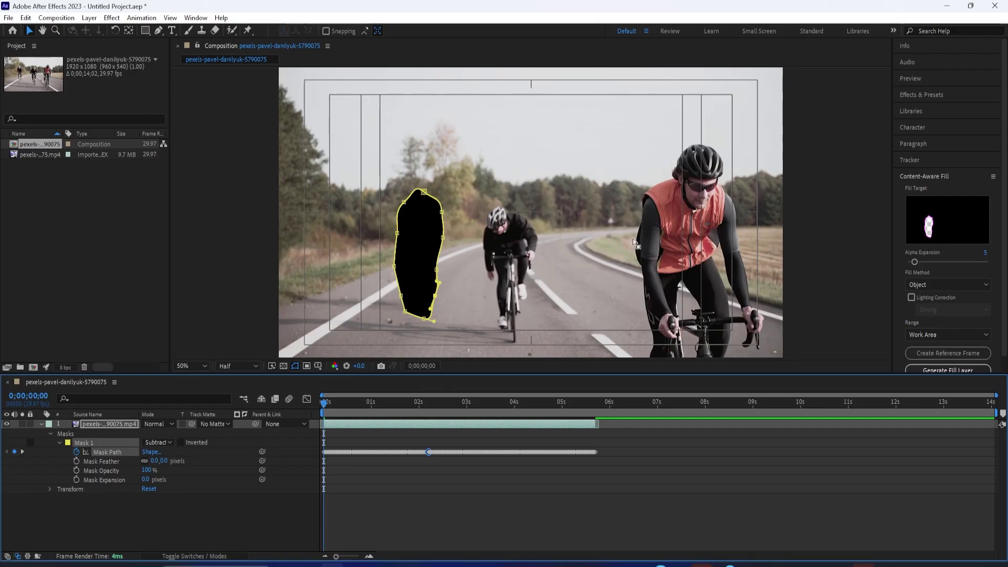
Step: Set the Content-Aware Fill alpha expansion to 5 and the fill method to Object
{"action": "left_click_drag", "start_coordinate": [914, 262], "coordinate": [912, 262]}
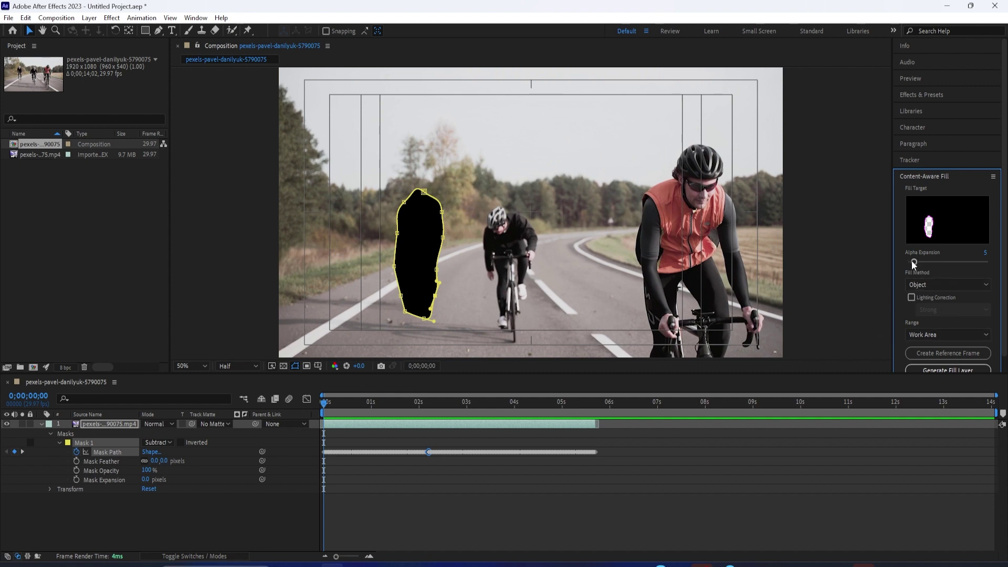
{"action": "mouse_move", "coordinate": [914, 265]}
{"action": "left_mouse_down"}
{"action": "mouse_move", "coordinate": [927, 264]}
{"action": "mouse_move", "coordinate": [899, 273]}
{"action": "mouse_move", "coordinate": [912, 273]}
{"action": "left_mouse_up"}
{"action": "left_click_drag", "start_coordinate": [913, 262], "coordinate": [915, 262]}
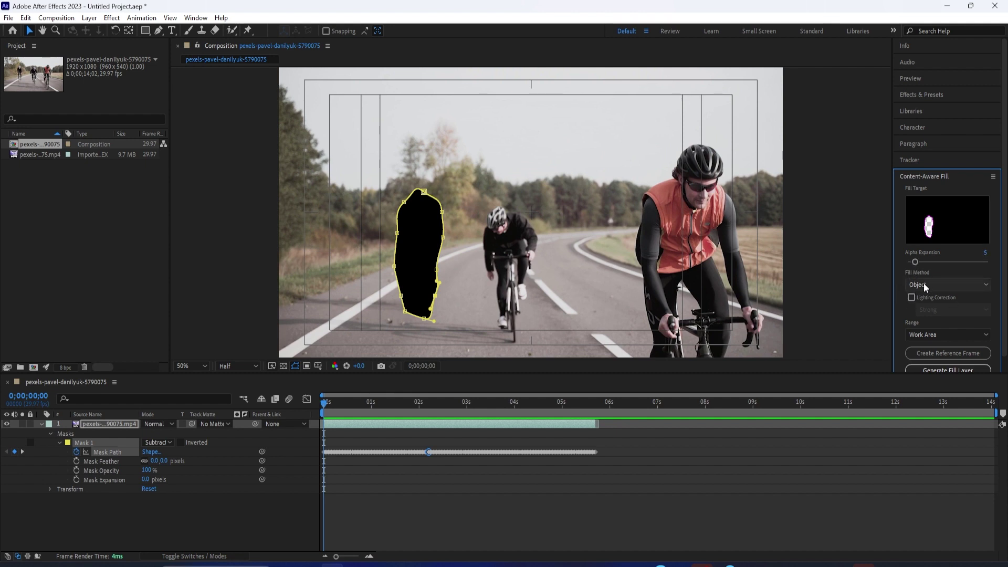
{"action": "left_click", "coordinate": [920, 286]}
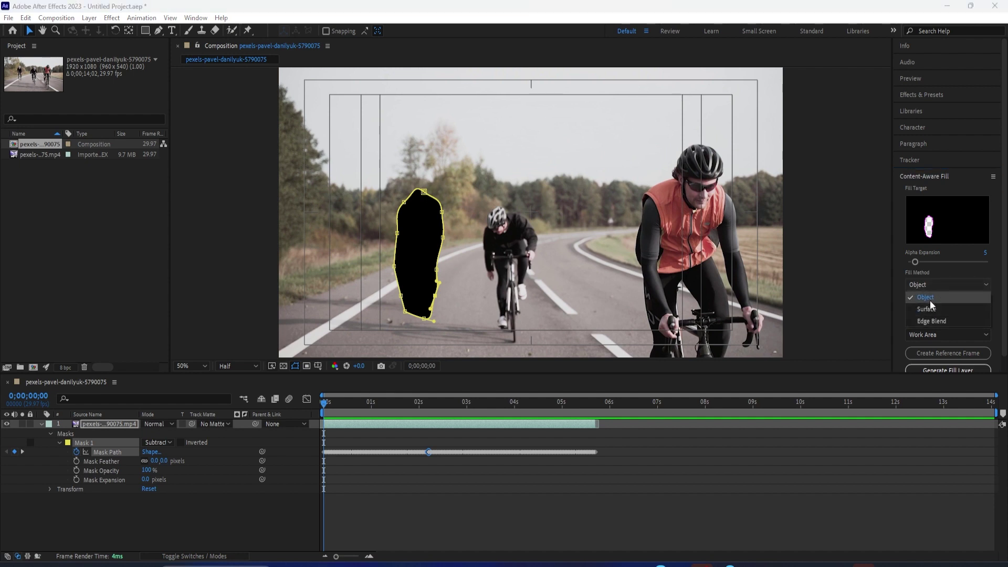
{"action": "left_click", "coordinate": [930, 300]}
{"action": "left_click", "coordinate": [930, 287]}
{"action": "left_click", "coordinate": [930, 288]}
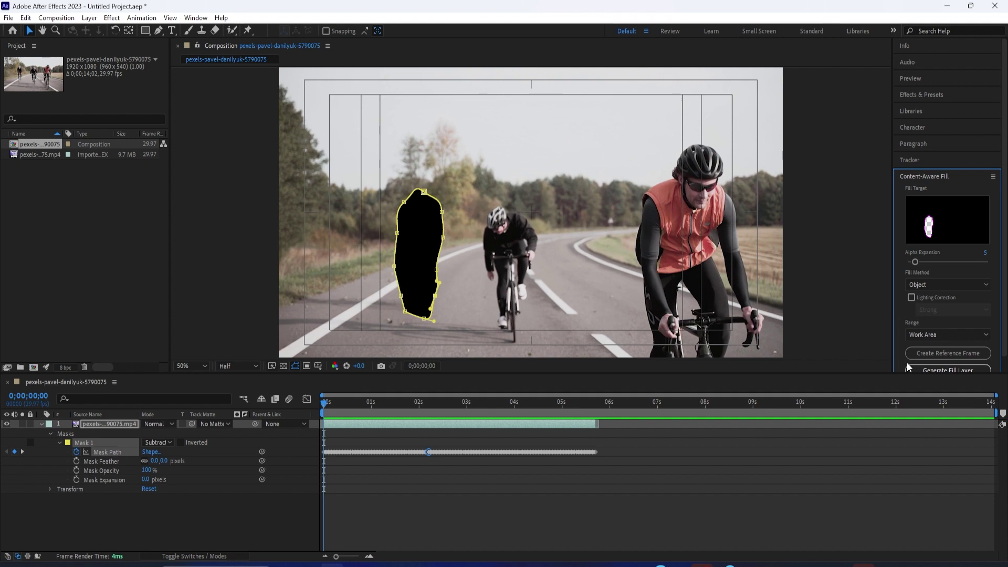
Step: Enable Lighting Correction at Strong, keep the fill range at Work Area, and generate the fill layer
{"action": "left_click", "coordinate": [911, 299]}
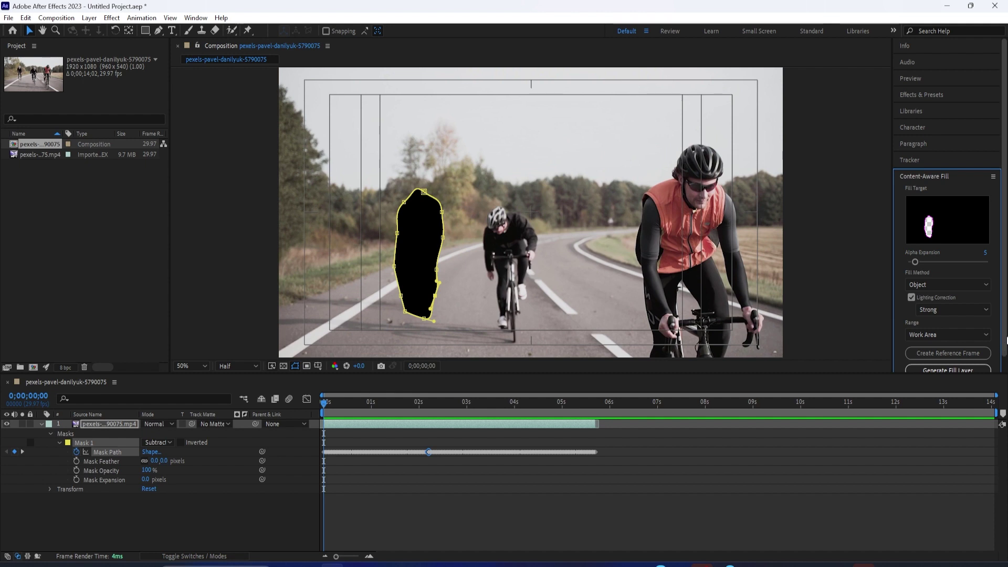
{"action": "left_click", "coordinate": [938, 335]}
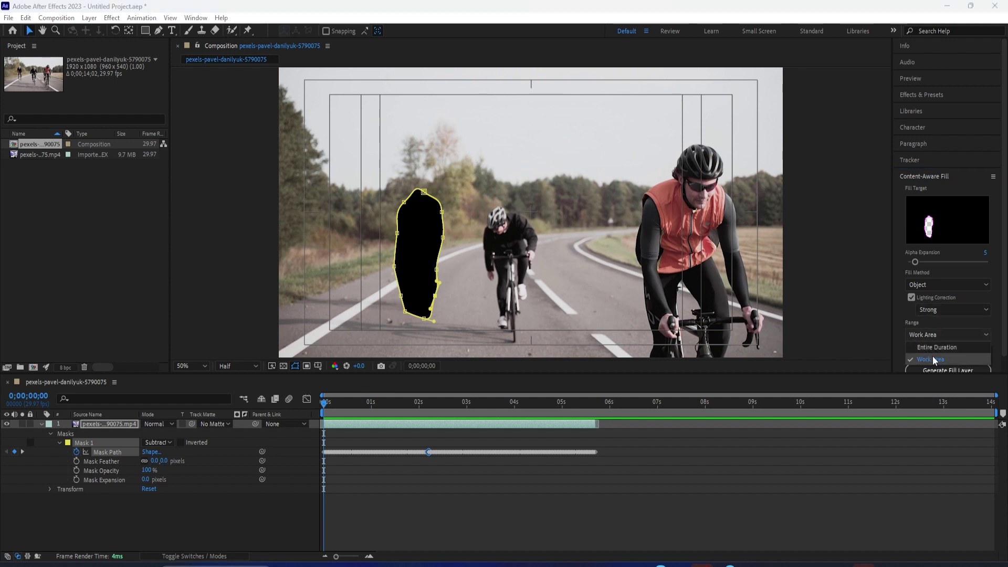
{"action": "left_click", "coordinate": [932, 356]}
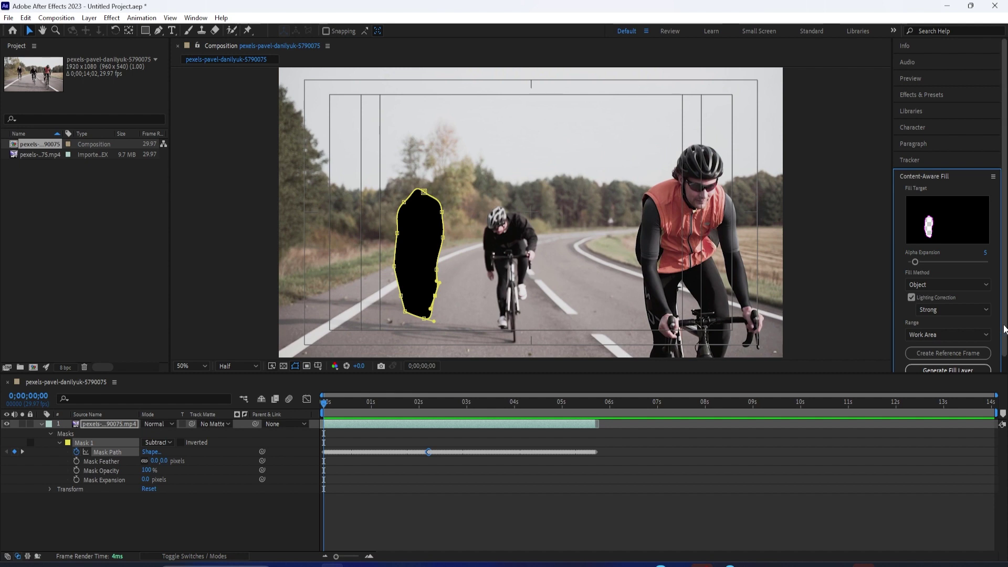
{"action": "scroll", "coordinate": [1002, 329], "scroll_direction": "down", "scroll_amount": 1}
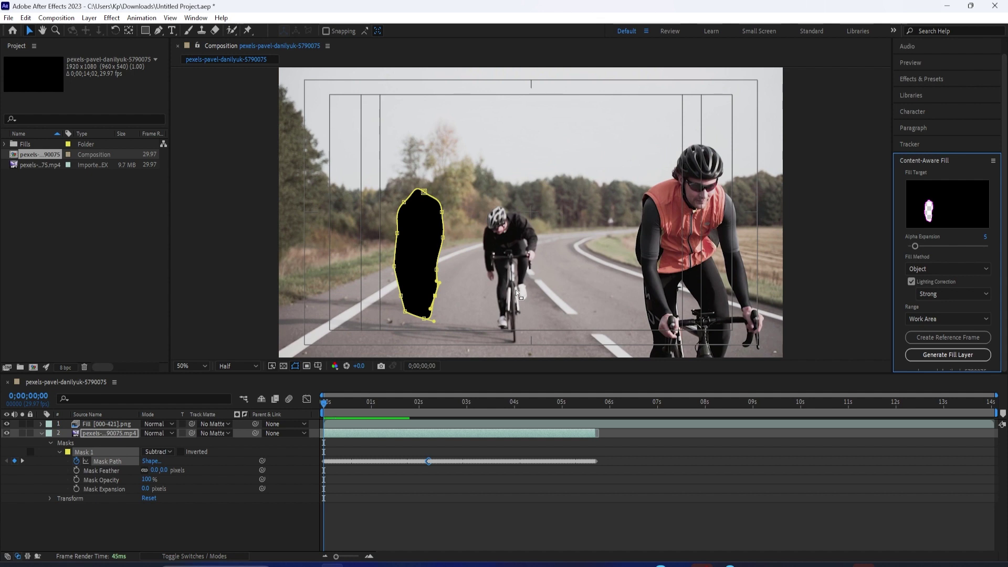
Step: Play the composition from its start several times to check the filled area where the farthest cyclist was
{"action": "key", "text": "space"}
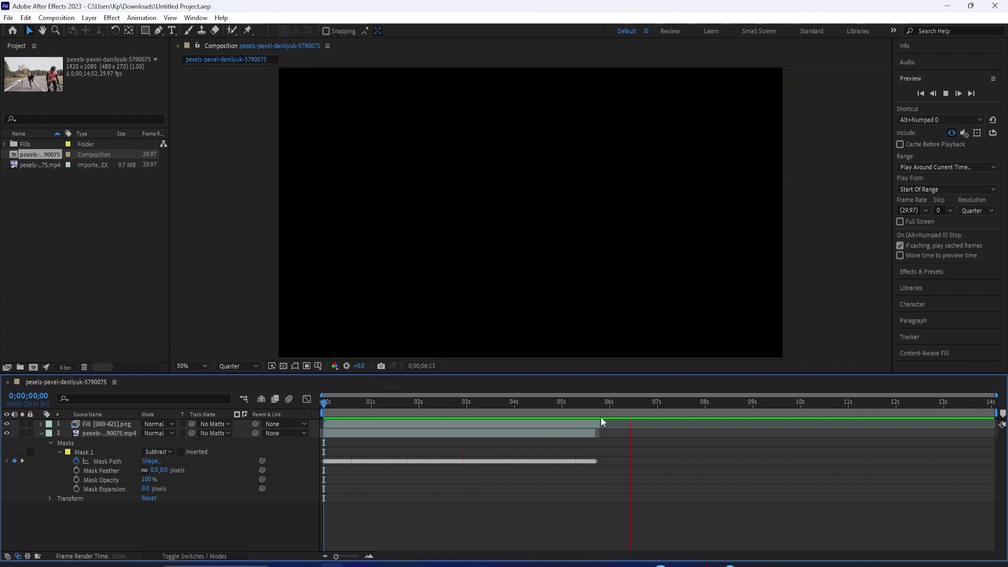
{"action": "left_click_drag", "start_coordinate": [531, 402], "coordinate": [294, 410]}
{"action": "key", "text": "space"}
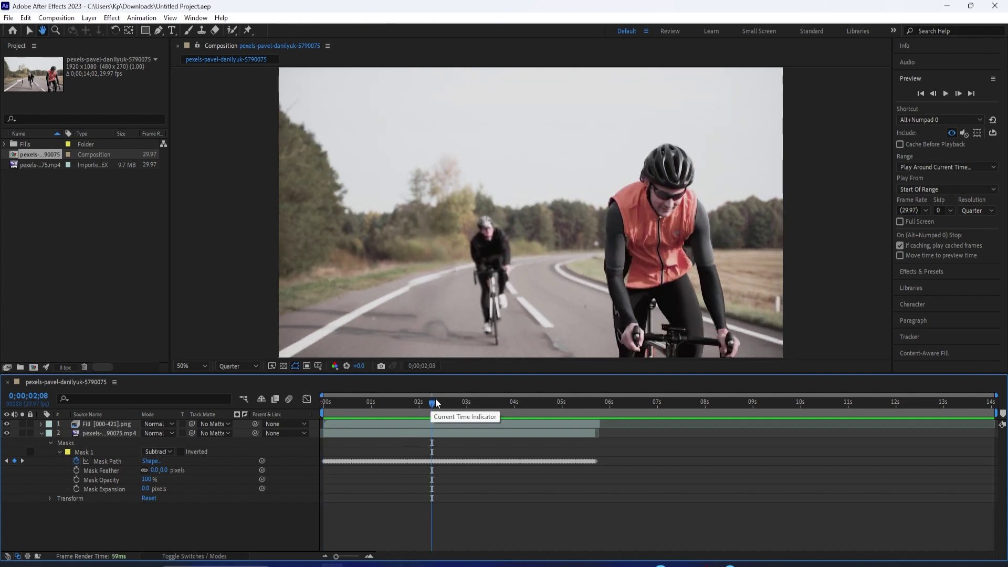
{"action": "key", "text": "space"}
{"action": "key", "text": "space"}
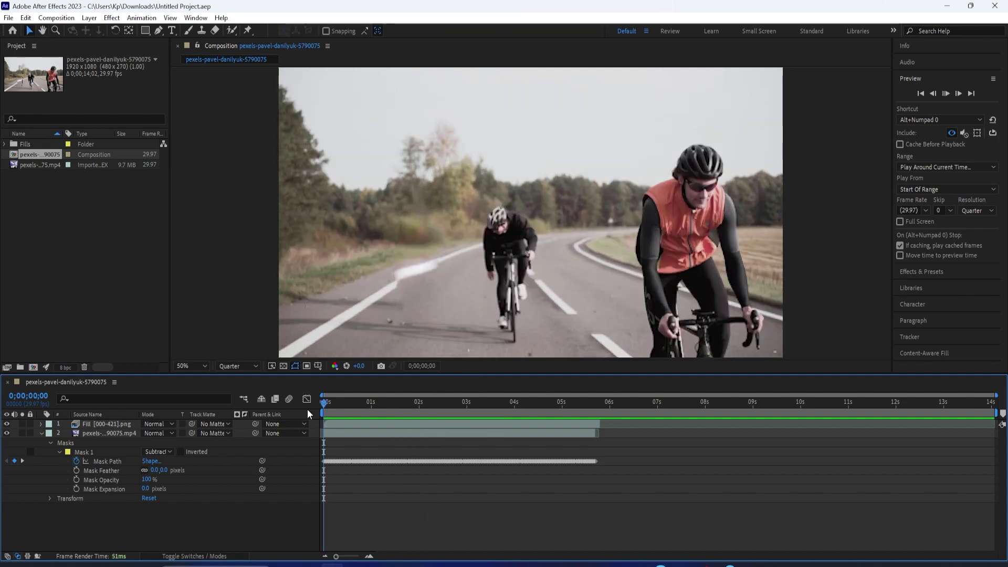
{"action": "key", "text": "space"}
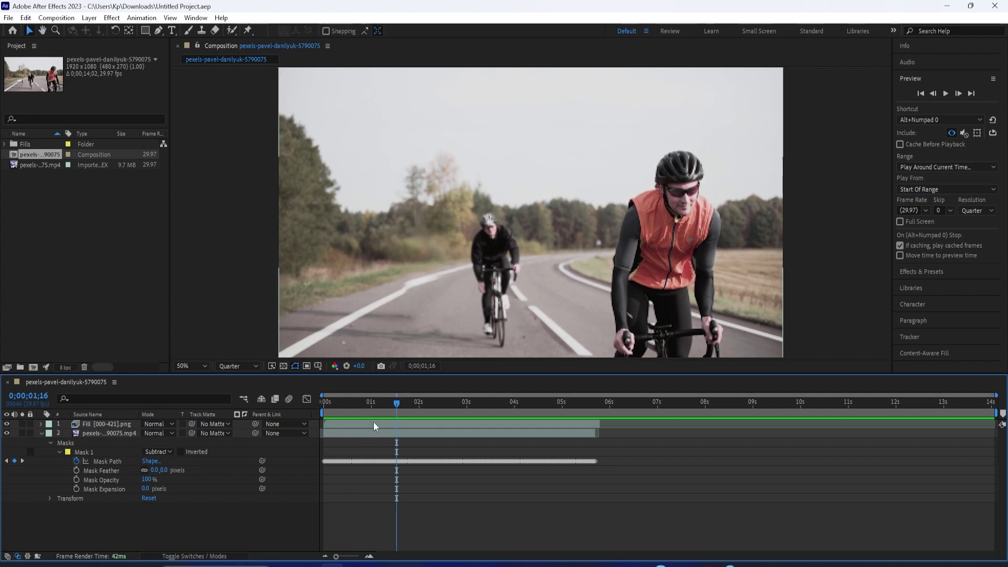